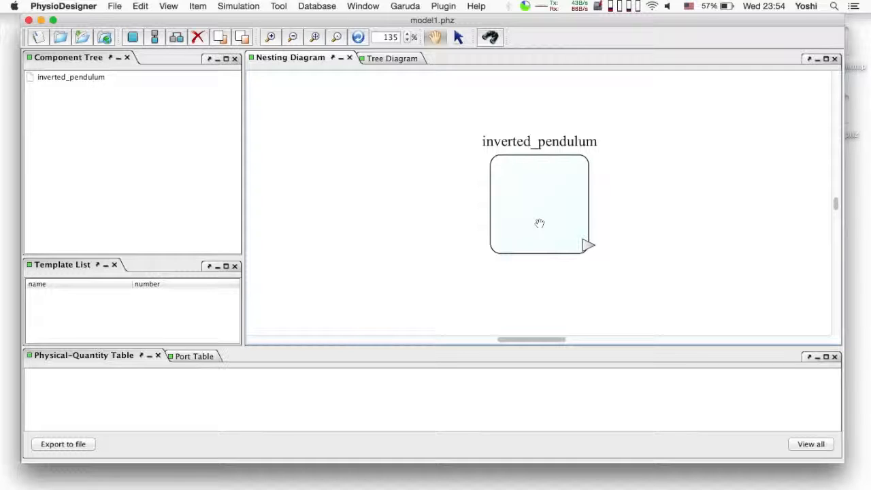
# Edit the physical quantities of inverted_pendulum, setting the max delay of both states theta and w to 0.3
pyautogui.click(535, 216)
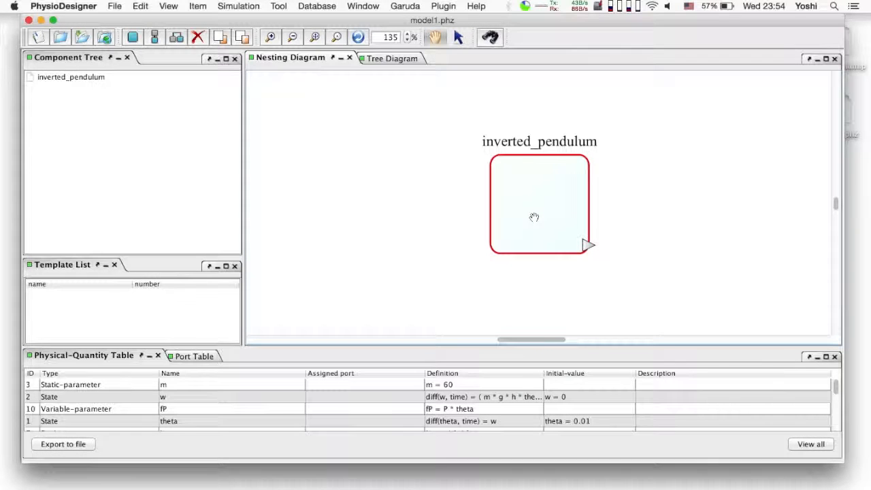
pyautogui.rightClick(533, 216)
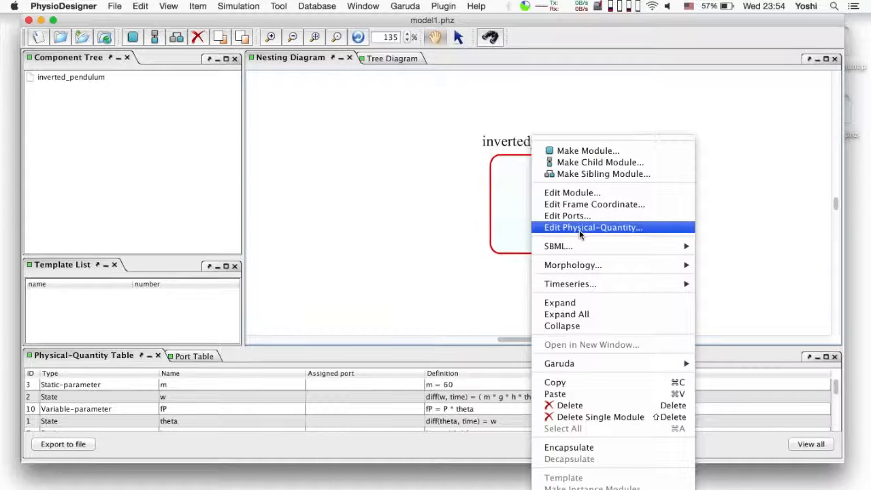
pyautogui.click(580, 228)
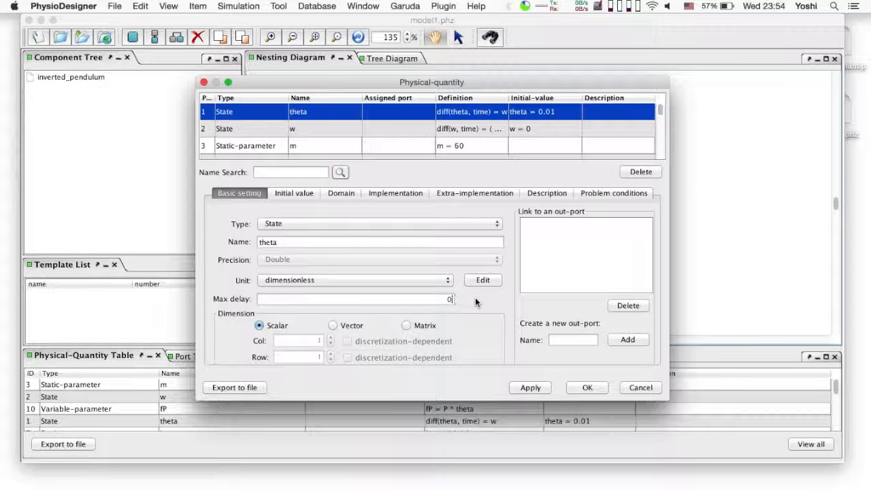
pyautogui.write('.3')
pyautogui.click(382, 128)
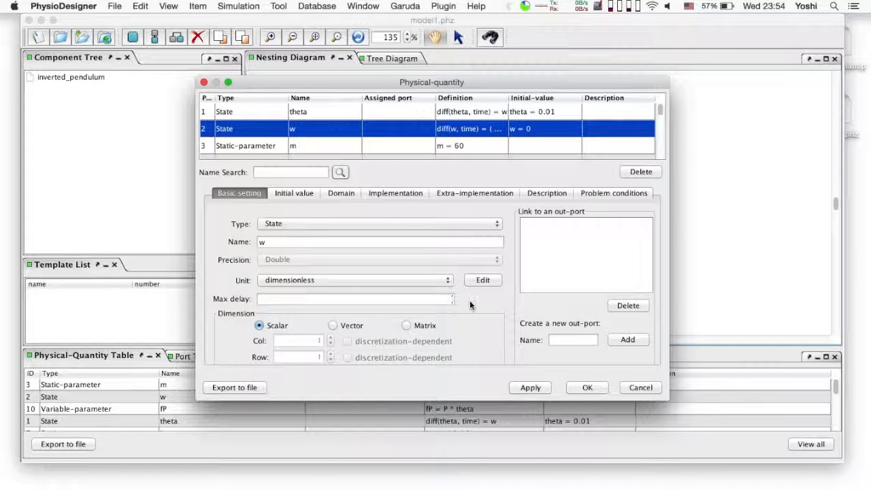
pyautogui.write('0.3')
# Find fP by searching for "f" and redefine it as fP = P * Delay(theta, Delta), letting Delta be created automatically
pyautogui.click(323, 175)
pyautogui.write('f')
pyautogui.click(340, 173)
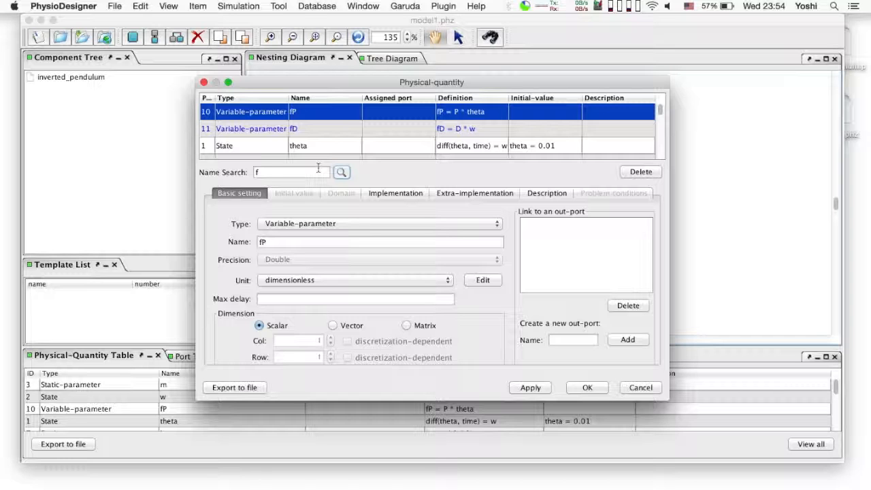
pyautogui.click(386, 193)
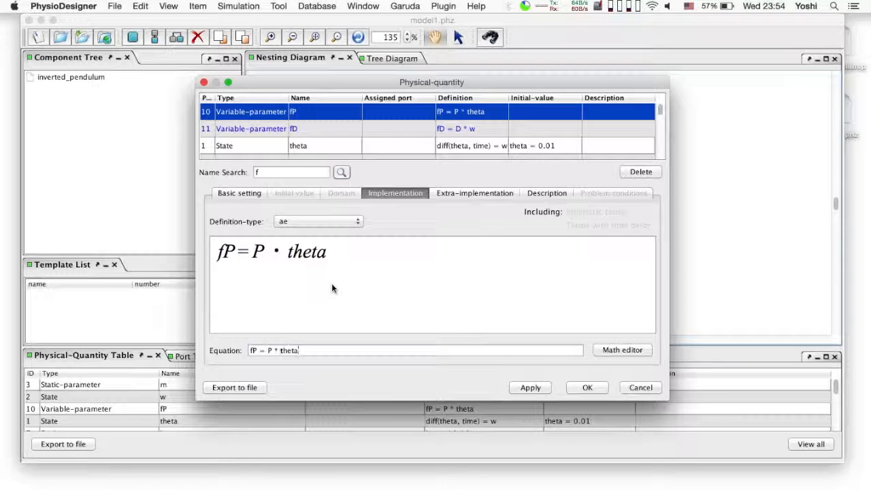
pyautogui.press('Left')
pyautogui.press('Left')
pyautogui.press('Left')
pyautogui.press('Left')
pyautogui.press('Left')
pyautogui.write('Delay')
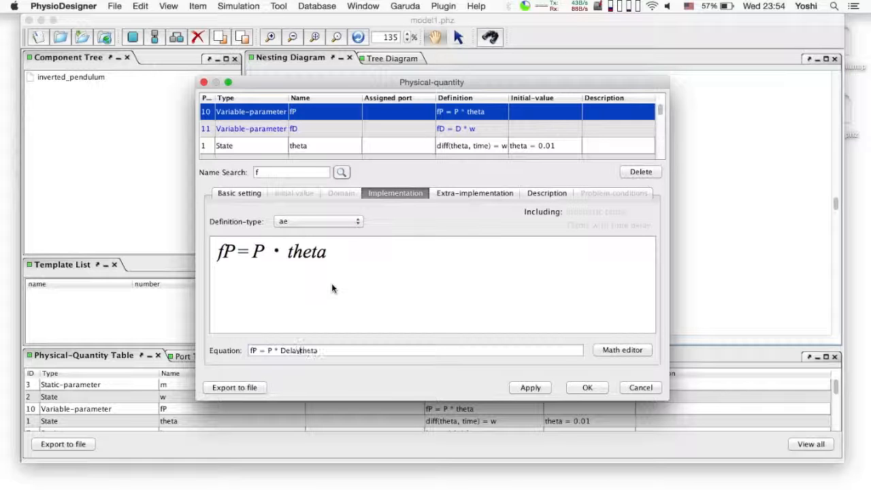
pyautogui.write('(')
pyautogui.press('End')
pyautogui.write(', ')
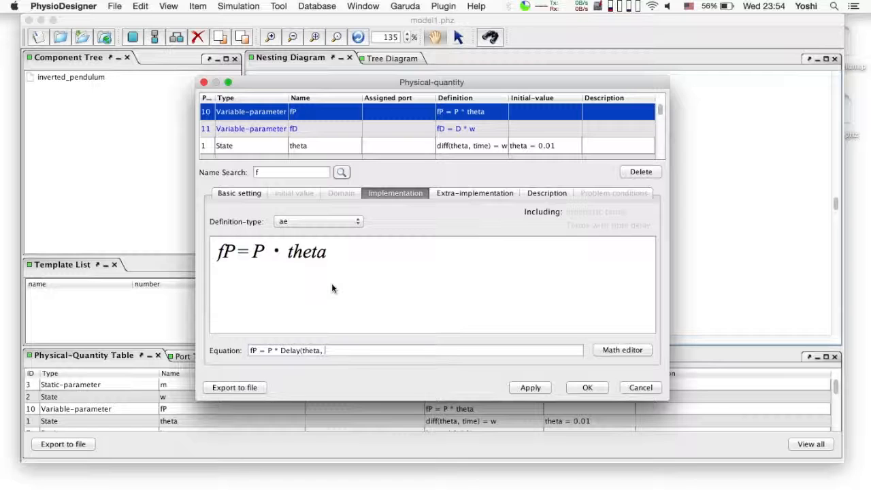
pyautogui.write('Delta)')
pyautogui.press('Return')
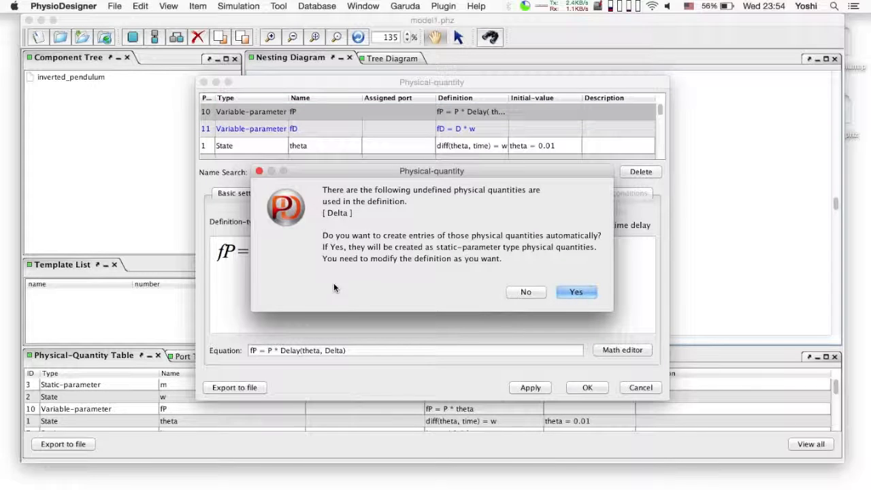
pyautogui.click(581, 291)
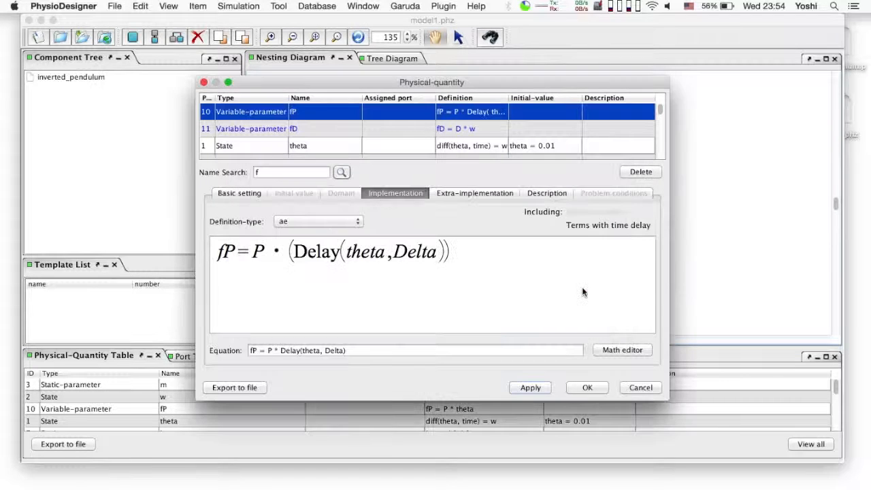
# Redefine the variable-parameter fD with the equation fD = D * Delay(w, Delta)
pyautogui.click(333, 134)
pyautogui.click(313, 350)
pyautogui.press('BackSpace')
pyautogui.write('Delay(')
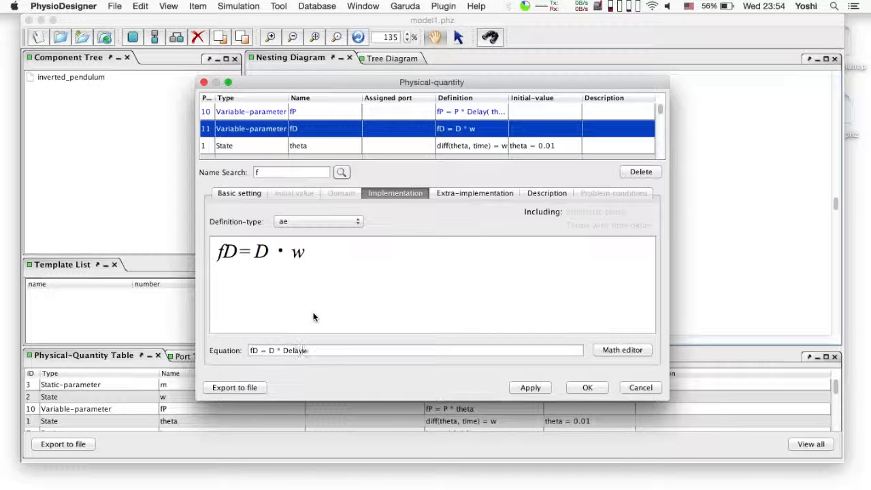
pyautogui.write('w, Delta')
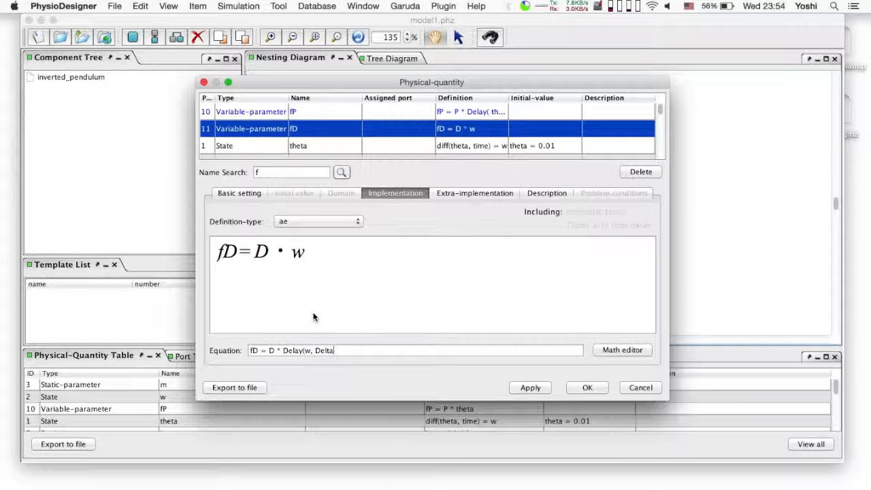
pyautogui.write(')')
pyautogui.press('Return')
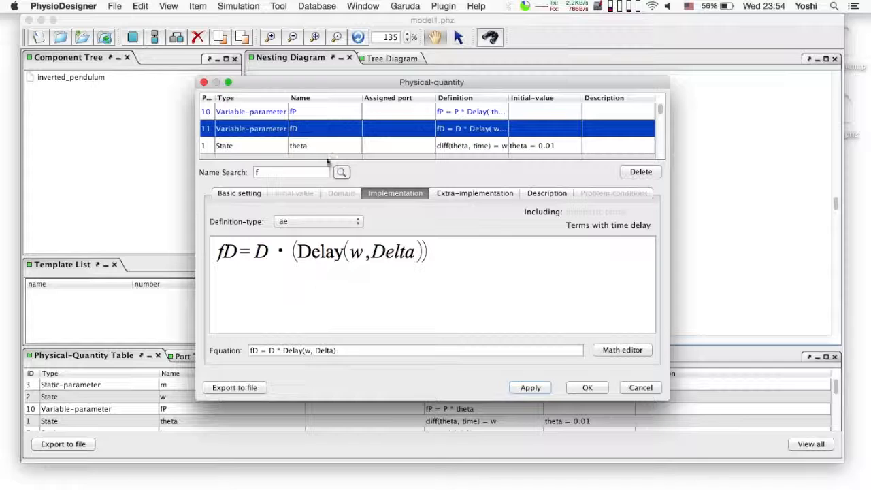
# Set the static-parameter Delta to 0.2 and accept the physical-quantity changes
pyautogui.scroll(-5, 323, 139)
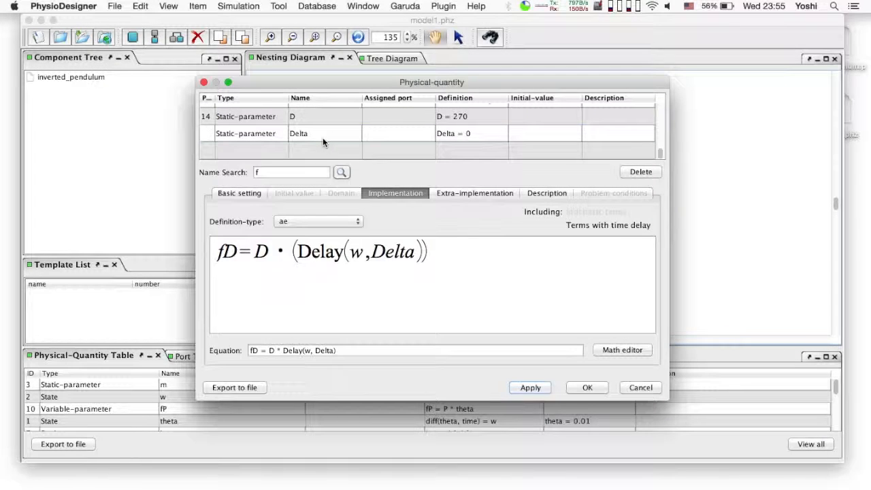
pyautogui.click(323, 135)
pyautogui.click(289, 349)
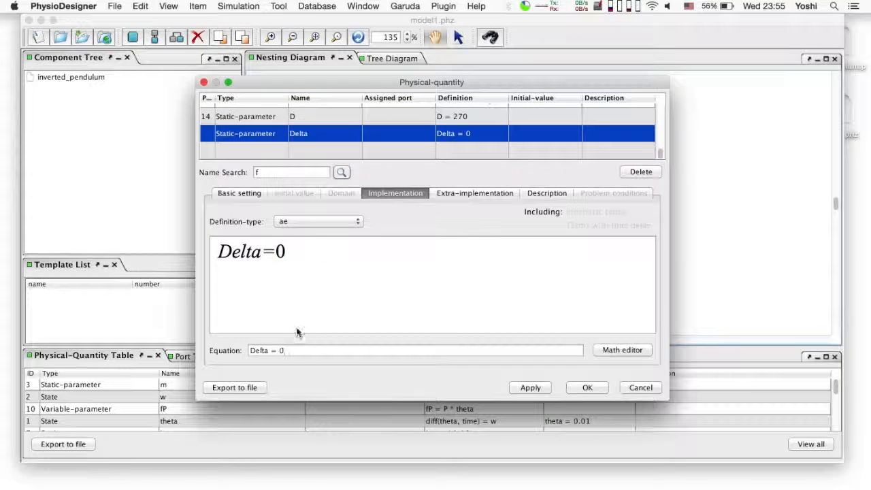
pyautogui.write('.2')
pyautogui.press('Return')
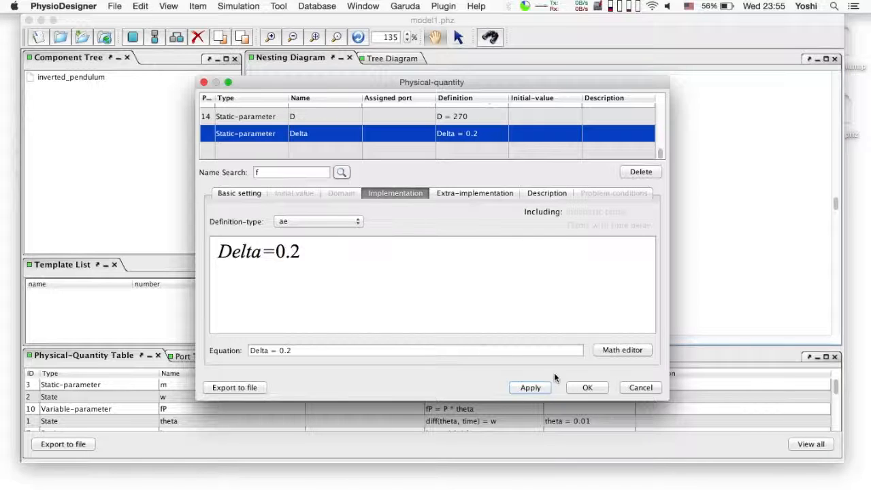
pyautogui.click(576, 387)
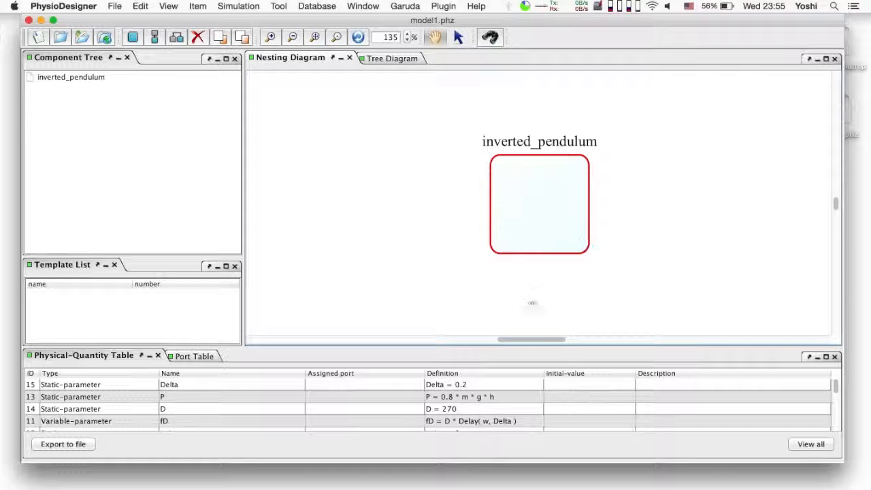
# Save the modified model on the Desktop under the new name model2
pyautogui.click(114, 6)
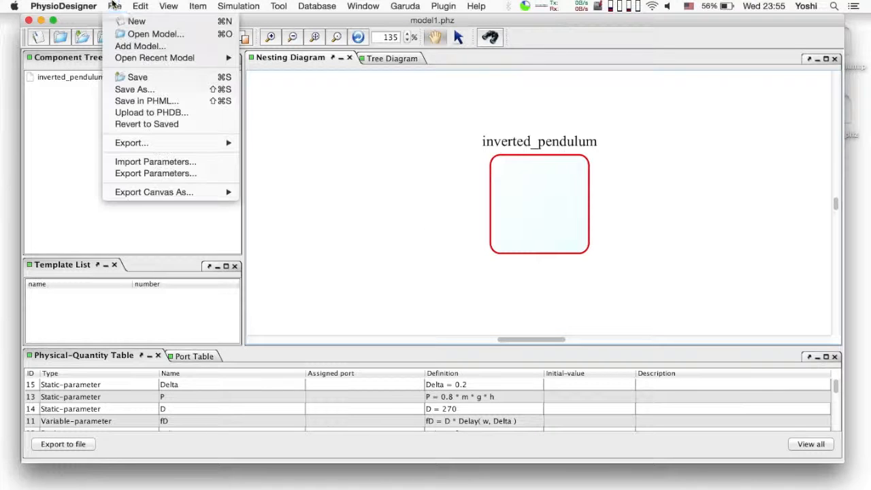
pyautogui.click(161, 87)
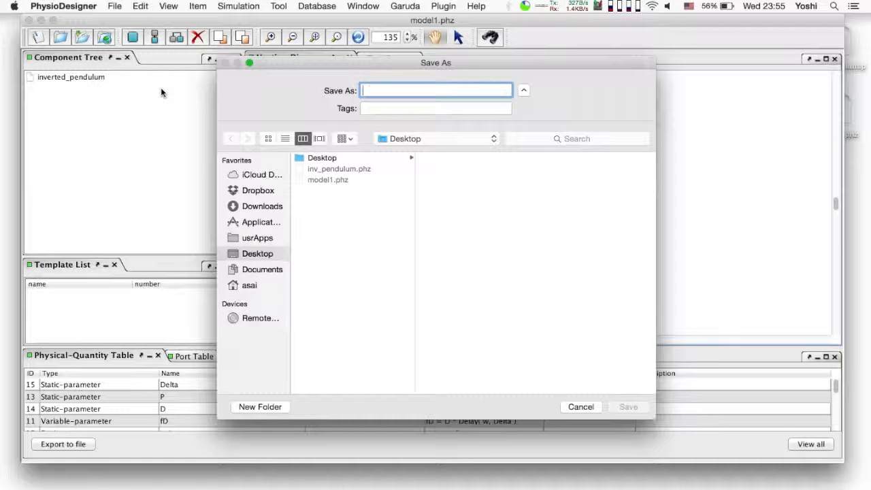
pyautogui.write('model2')
pyautogui.click(625, 406)
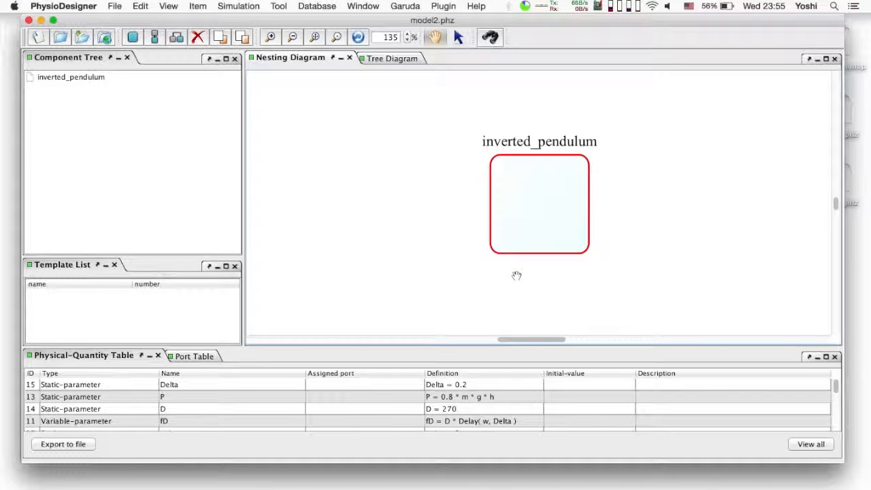
# Switch to Flint and run a simulation of model2 with the default settings
pyautogui.click(244, 9)
pyautogui.click(244, 20)
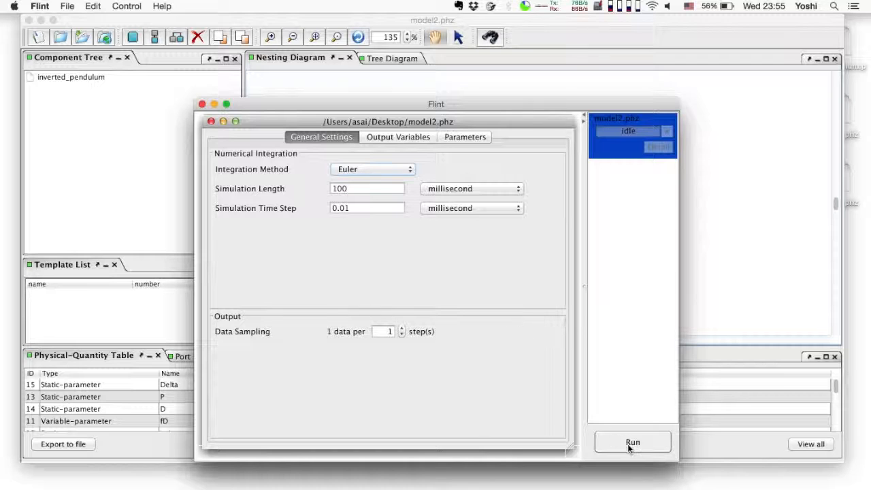
pyautogui.click(632, 442)
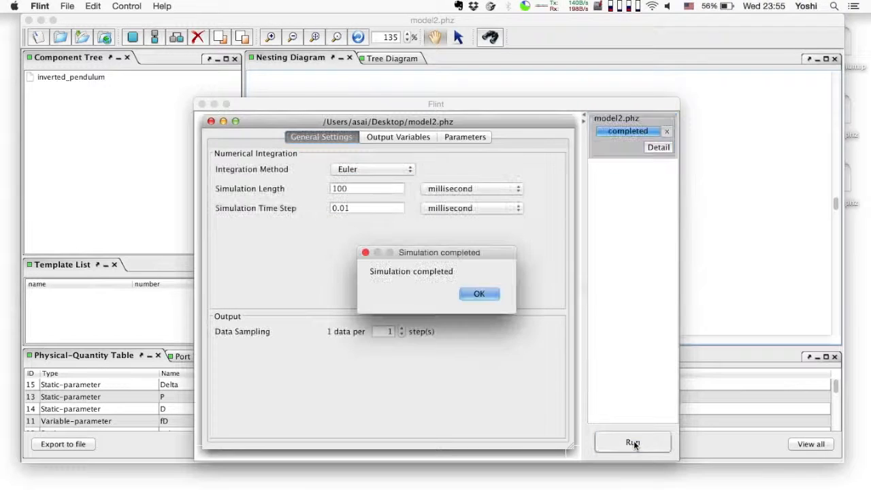
pyautogui.click(479, 293)
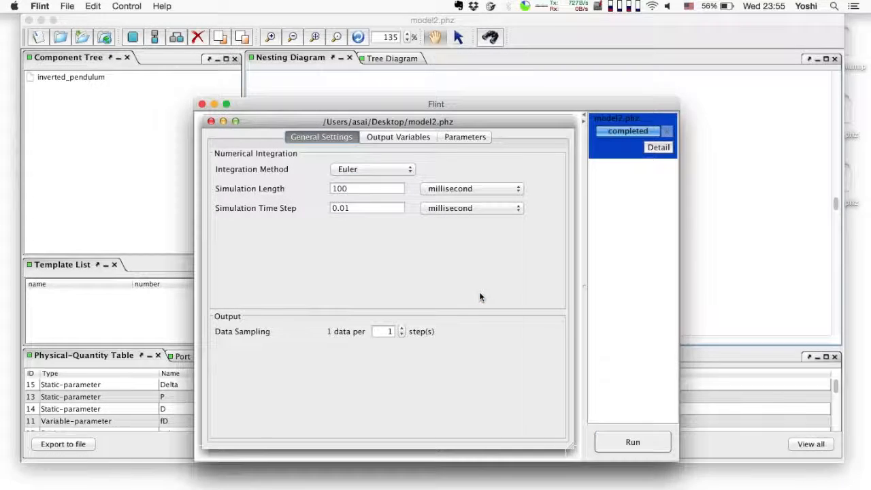
# View the simulation result by plotting theta against time on Y1, and enlarge the early part of the curve
pyautogui.click(656, 149)
pyautogui.click(604, 192)
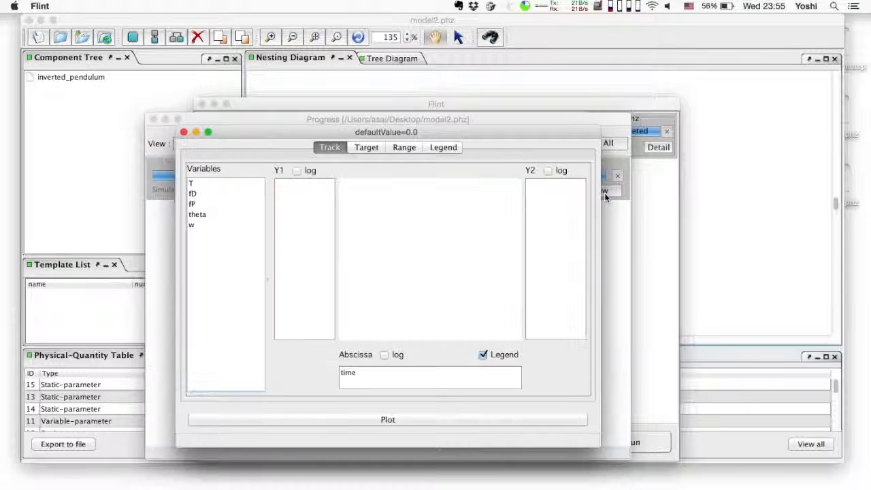
pyautogui.moveTo(237, 217); pyautogui.dragTo(309, 220)
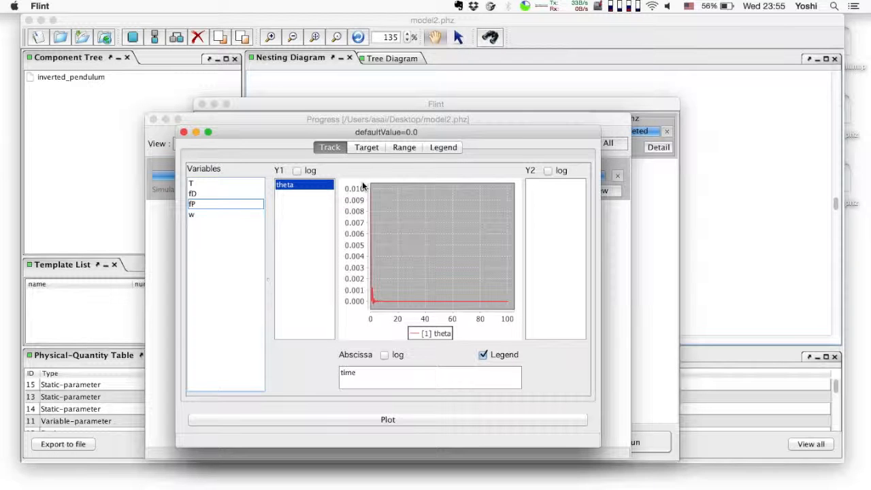
pyautogui.moveTo(367, 282); pyautogui.dragTo(383, 315)
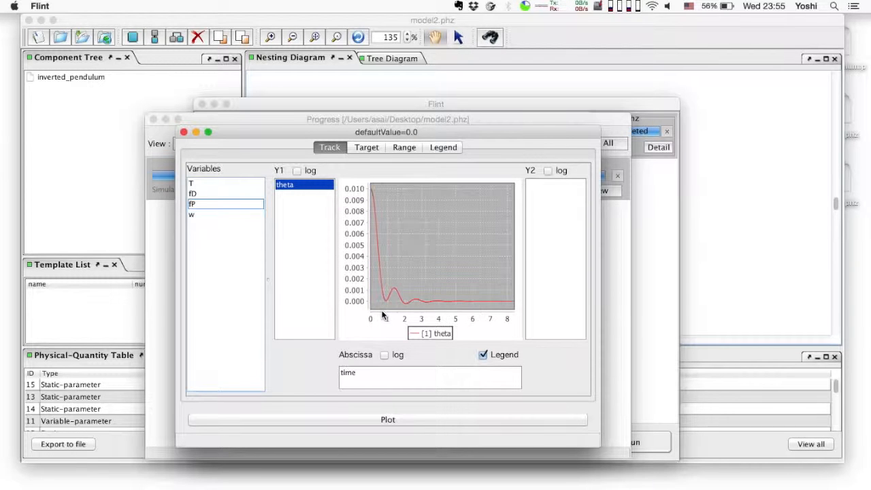
# Change the plot to show w on Y1 against theta on the abscissa, and enlarge the spiral near the origin
pyautogui.moveTo(286, 185); pyautogui.dragTo(378, 379)
pyautogui.moveTo(284, 187); pyautogui.dragTo(303, 213)
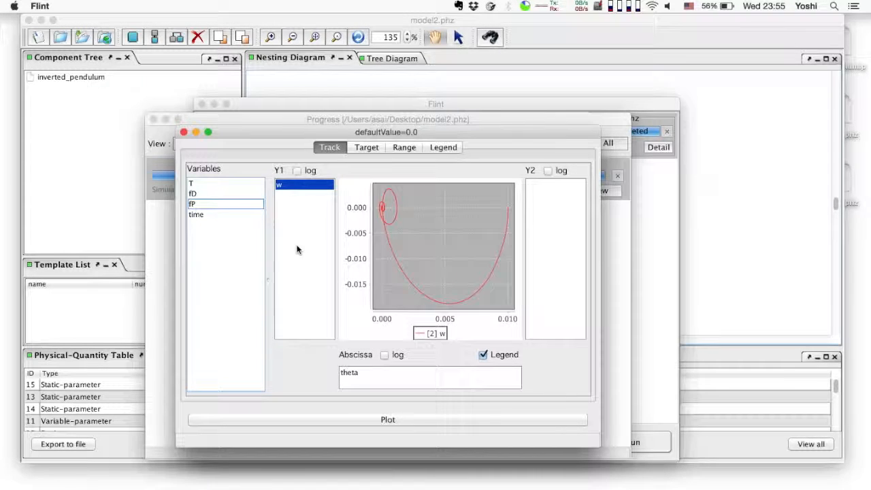
pyautogui.moveTo(376, 187); pyautogui.dragTo(438, 259)
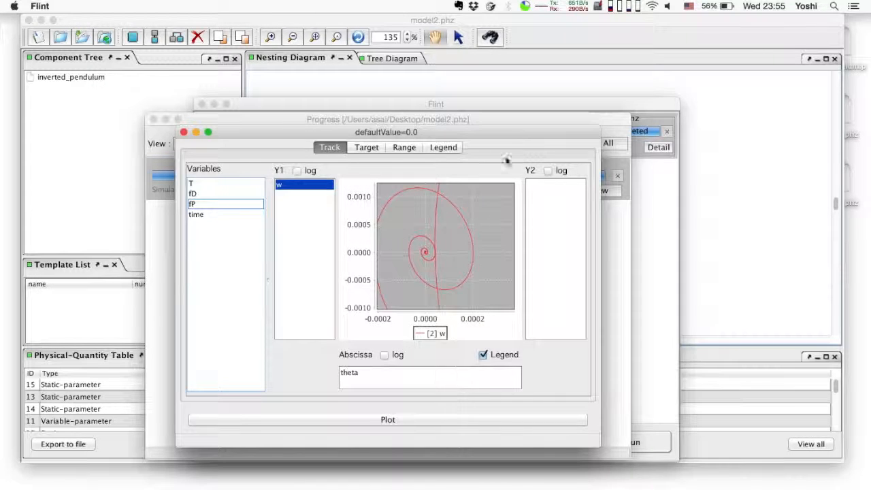
# Move the w versus theta plot window aside and restore the plot's full range
pyautogui.moveTo(505, 128); pyautogui.dragTo(284, 9)
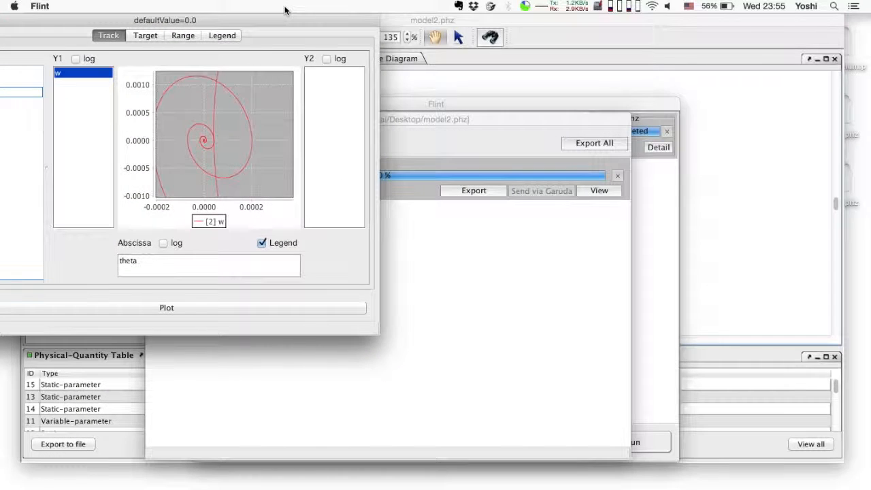
pyautogui.moveTo(246, 159); pyautogui.dragTo(207, 122)
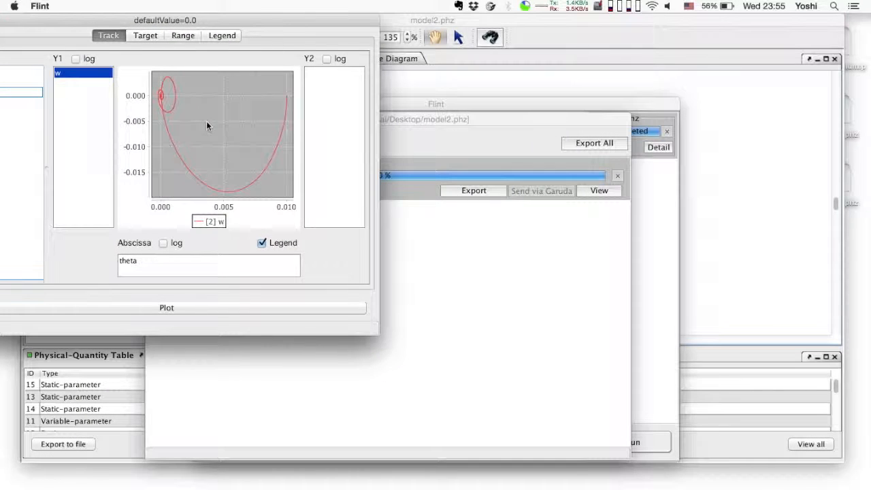
# Set the Delta parameter to 0.24 in Flint's simulation settings for model2 and rerun the simulation
pyautogui.click(499, 101)
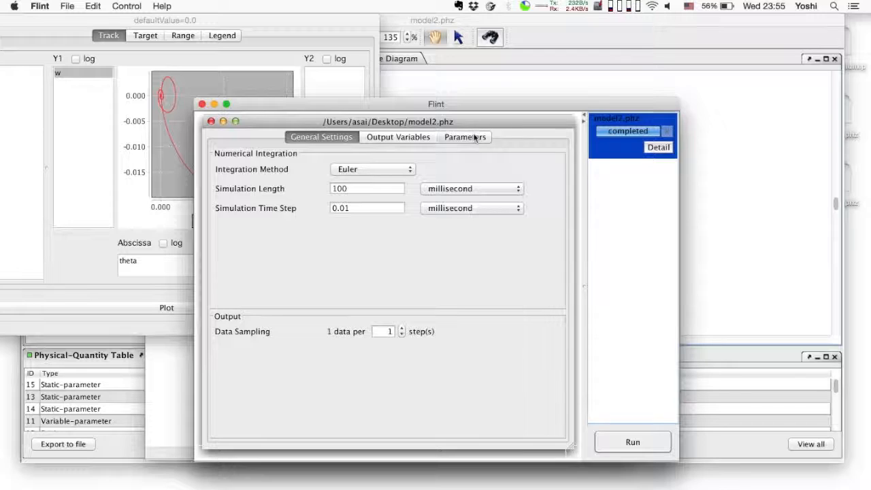
pyautogui.click(475, 136)
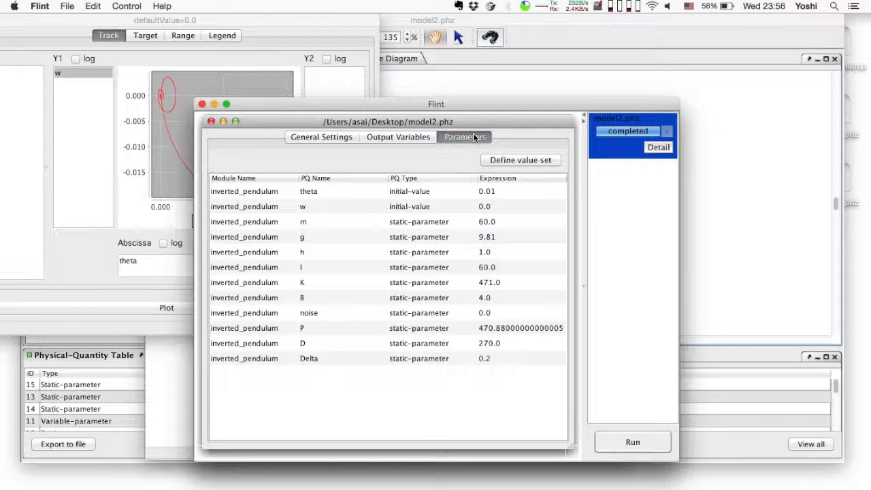
pyautogui.doubleClick(500, 358)
pyautogui.write('4')
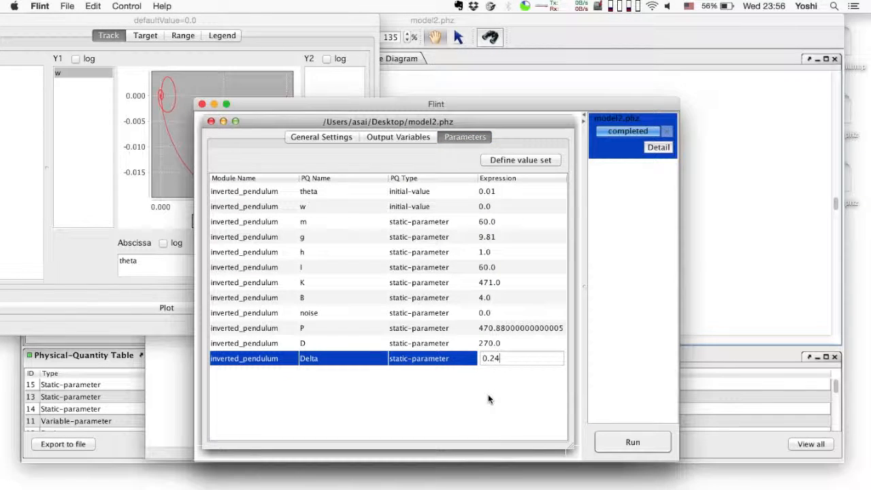
pyautogui.press('Return')
pyautogui.click(629, 442)
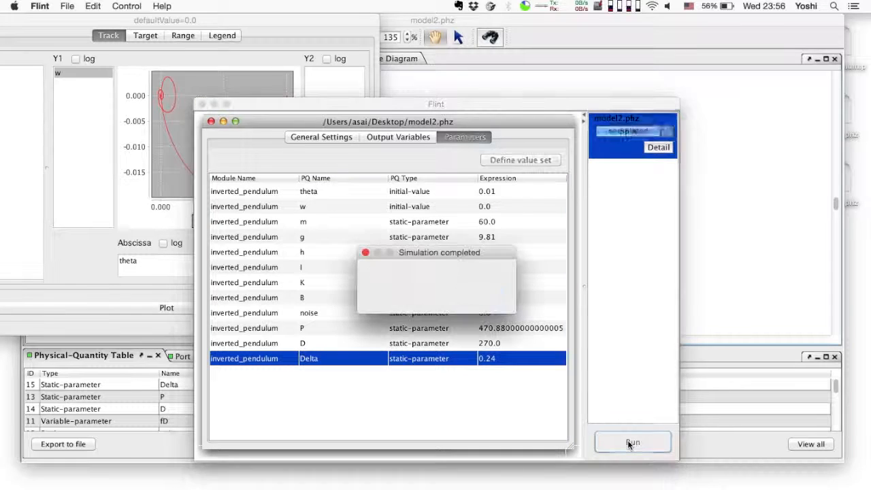
pyautogui.click(480, 295)
# Open the result of the Delta 0.24 run, plot theta against time on Y1, and enlarge the early part of the curve
pyautogui.click(658, 147)
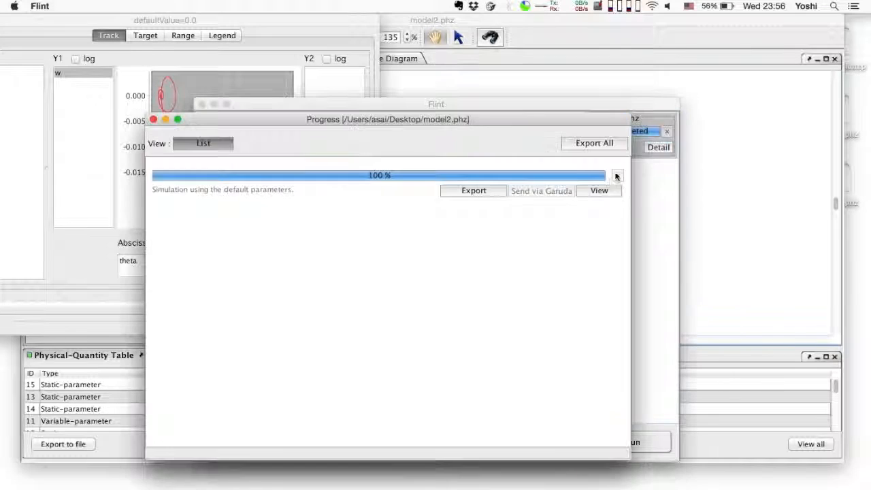
pyautogui.click(603, 189)
pyautogui.moveTo(242, 216); pyautogui.dragTo(292, 220)
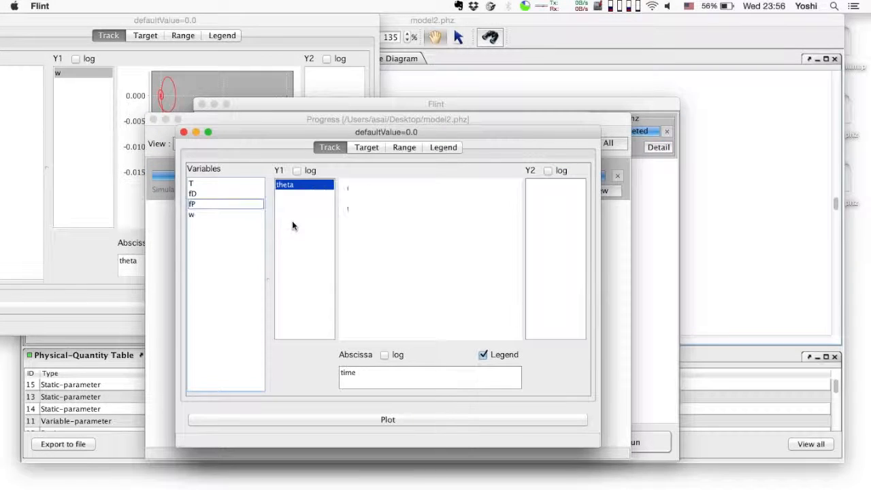
pyautogui.moveTo(372, 187); pyautogui.dragTo(394, 312)
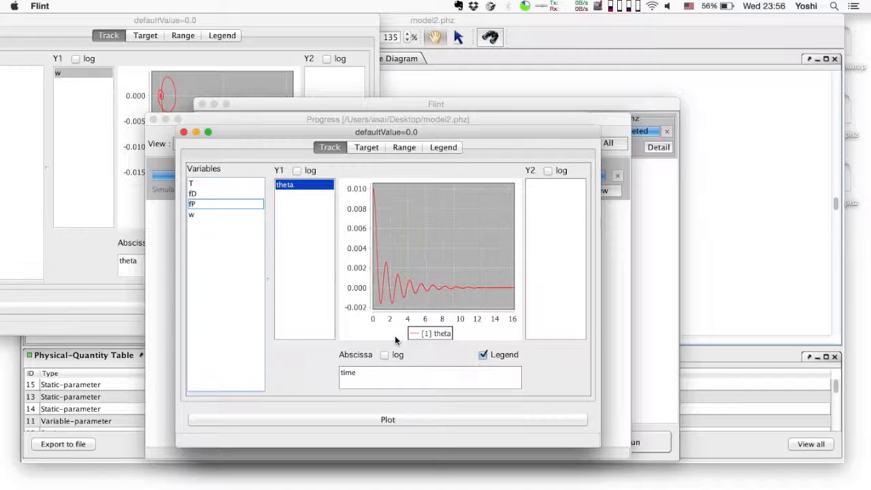
# Replot the Delta 0.24 result as w against theta, enlarge the spiral near the origin, and move the plot window aside
pyautogui.moveTo(287, 185); pyautogui.dragTo(295, 220)
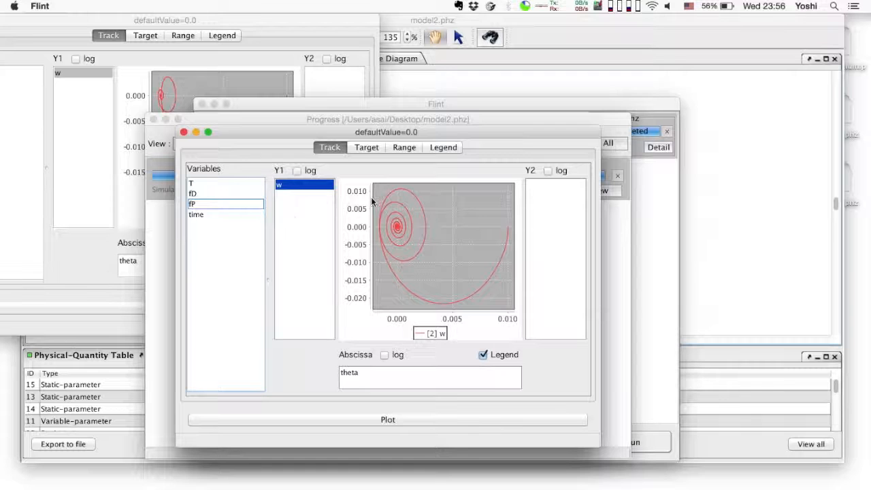
pyautogui.moveTo(377, 191); pyautogui.dragTo(431, 272)
pyautogui.moveTo(412, 223); pyautogui.dragTo(443, 253)
pyautogui.moveTo(466, 132); pyautogui.dragTo(294, 228)
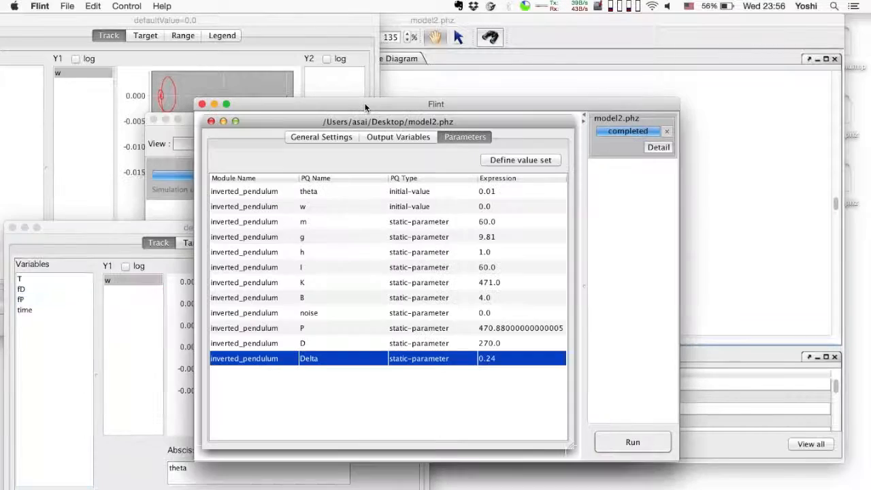
# Set the Delta parameter to 0.3 in the simulation settings for model2 and rerun the simulation
pyautogui.moveTo(364, 104); pyautogui.dragTo(438, 99)
pyautogui.doubleClick(579, 353)
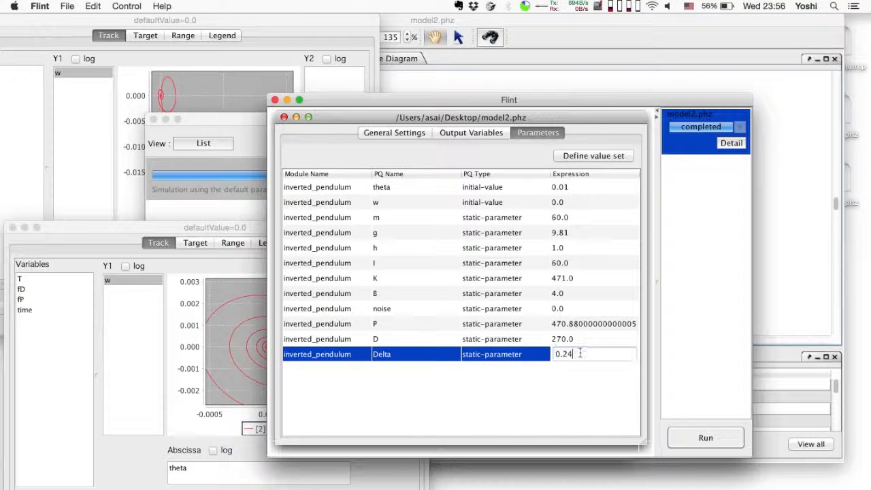
pyautogui.press('BackSpace')
pyautogui.press('BackSpace')
pyautogui.write('3')
pyautogui.press('Return')
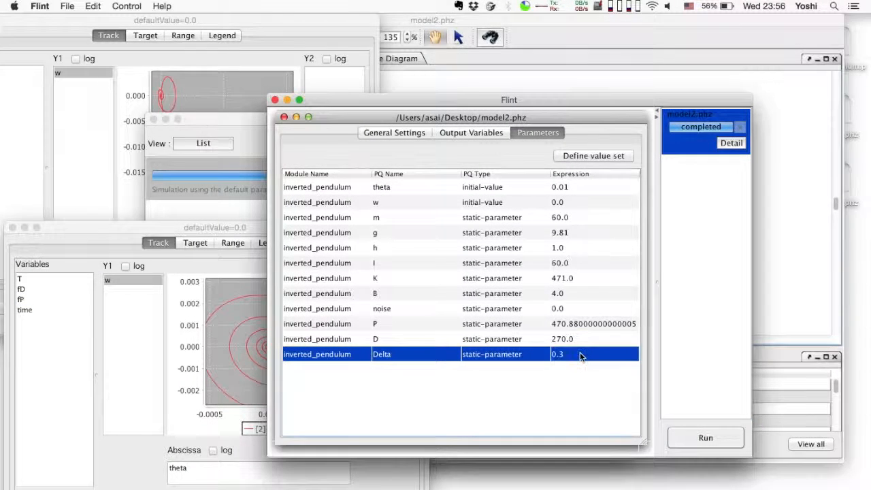
pyautogui.click(701, 439)
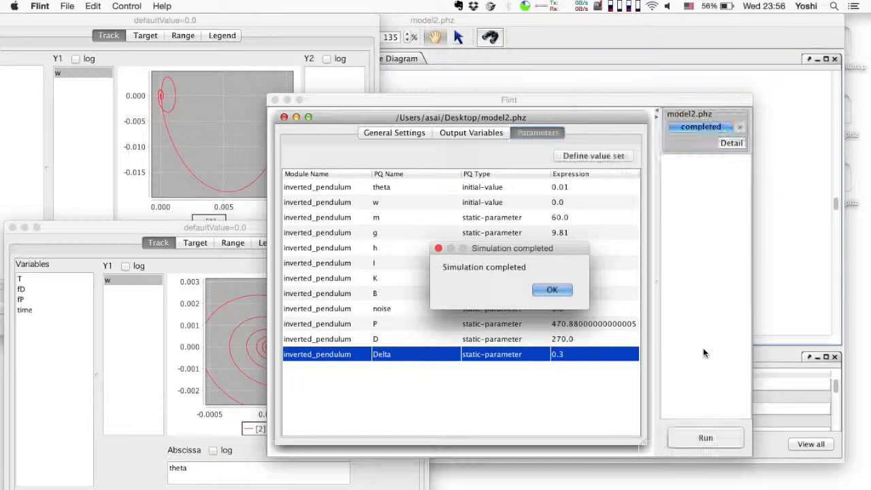
pyautogui.click(552, 290)
# Plot theta against time for the Delta 0.3 run, and move its window beside the two earlier w versus theta plots for comparison
pyautogui.click(730, 143)
pyautogui.click(672, 188)
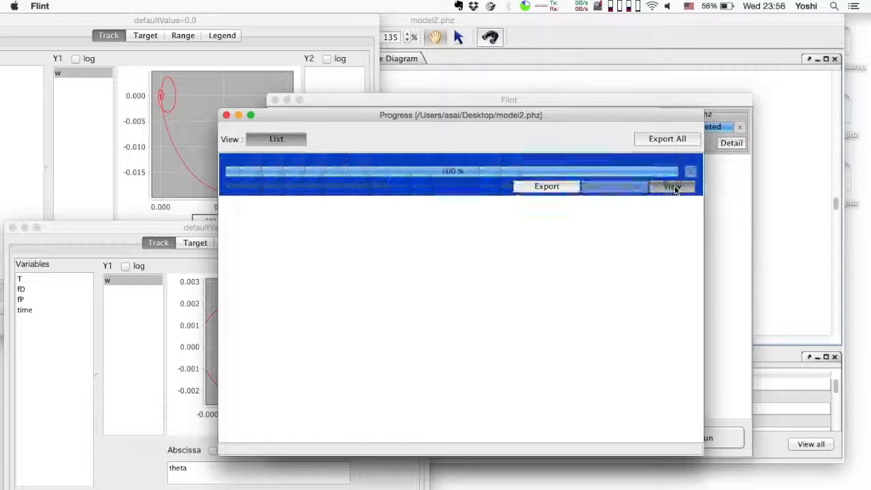
pyautogui.moveTo(270, 210); pyautogui.dragTo(382, 208)
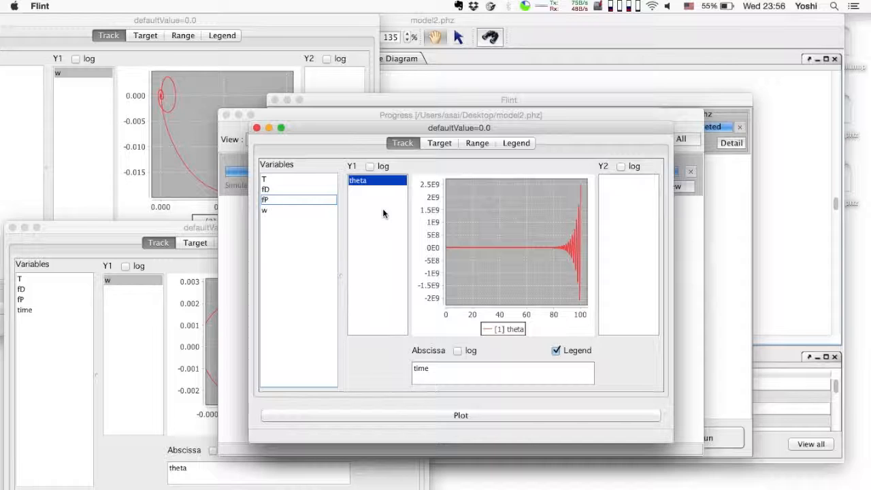
pyautogui.moveTo(398, 127); pyautogui.dragTo(573, 55)
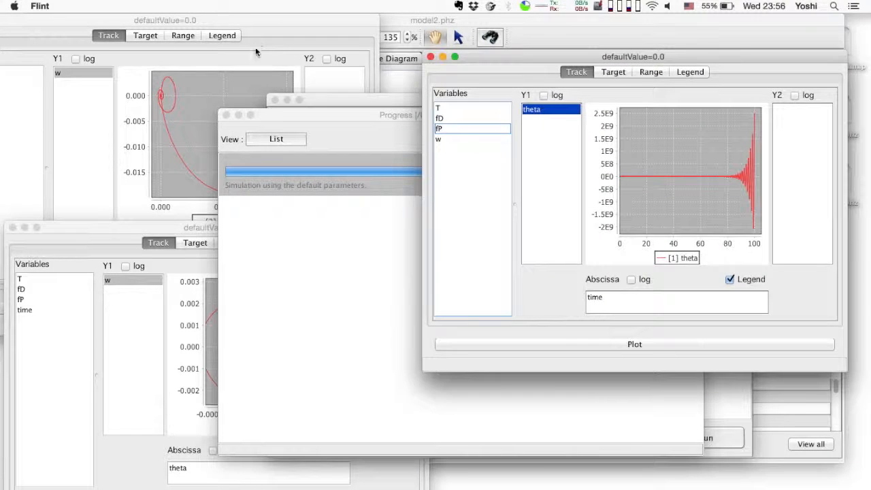
pyautogui.click(208, 210)
pyautogui.click(163, 308)
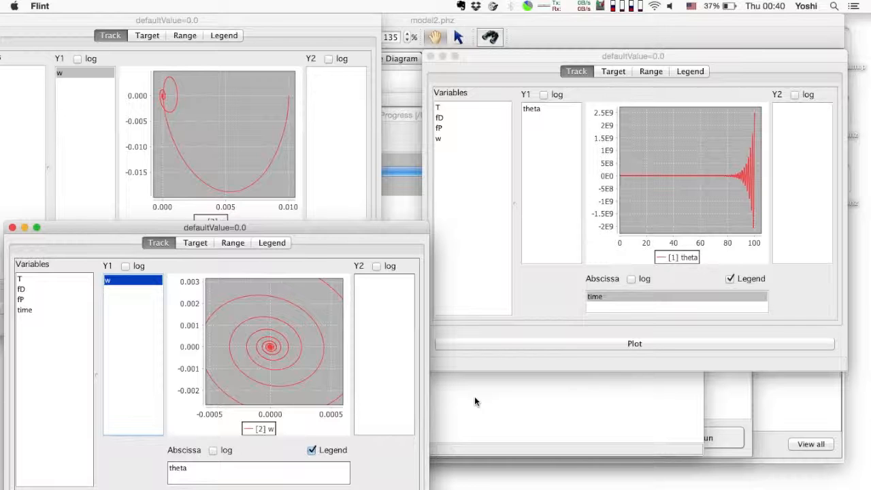
# Set the P parameter to 300 in the simulation settings for model2 and rerun the simulation
pyautogui.click(726, 390)
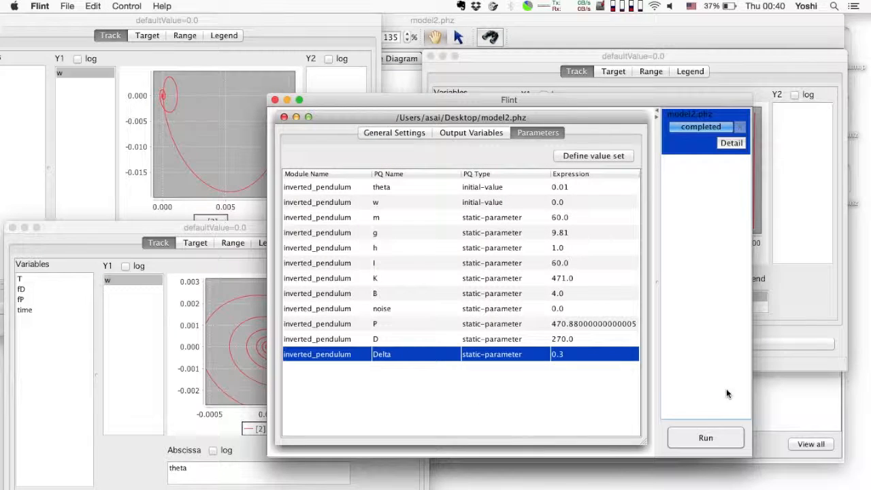
pyautogui.click(576, 323)
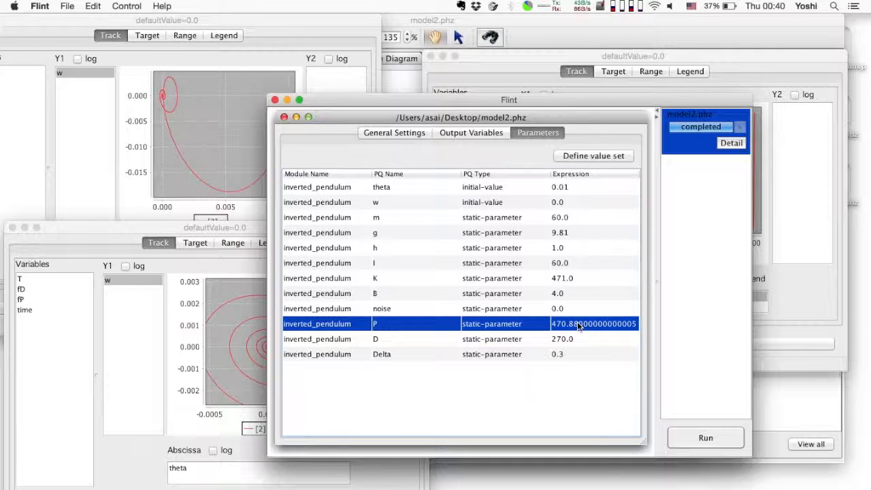
pyautogui.doubleClick(577, 324)
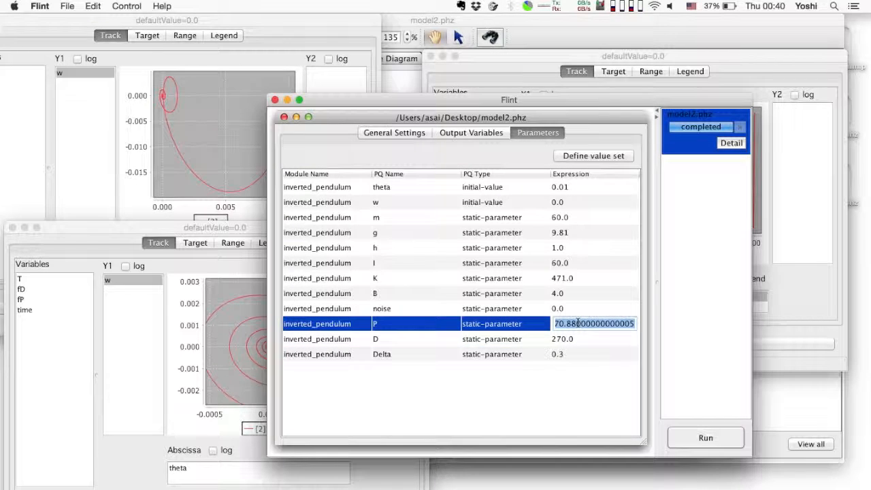
pyautogui.press('BackSpace')
pyautogui.write('300')
pyautogui.press('Return')
pyautogui.click(704, 439)
pyautogui.press('Return')
# Open the result of the P 300 run, plot w on Y1 against theta on the abscissa, and move the plot window aside
pyautogui.click(729, 144)
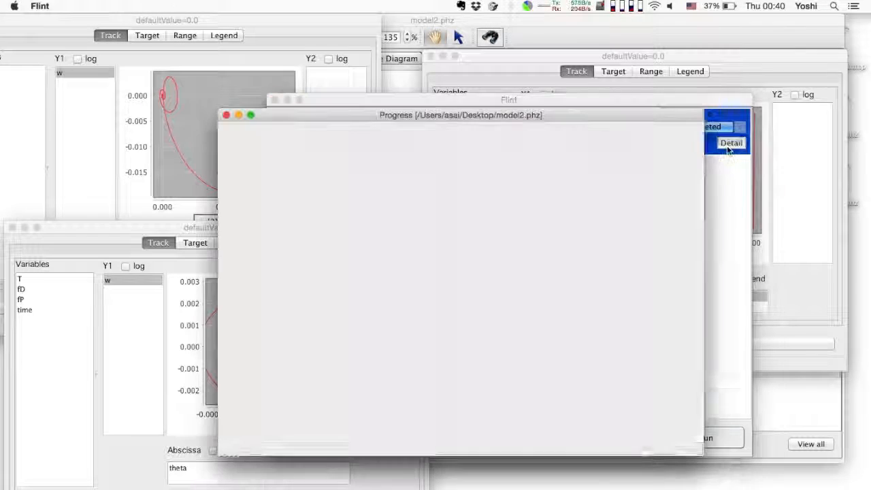
pyautogui.click(670, 186)
pyautogui.click(315, 213)
pyautogui.moveTo(316, 213); pyautogui.dragTo(425, 367)
pyautogui.moveTo(357, 181); pyautogui.dragTo(364, 210)
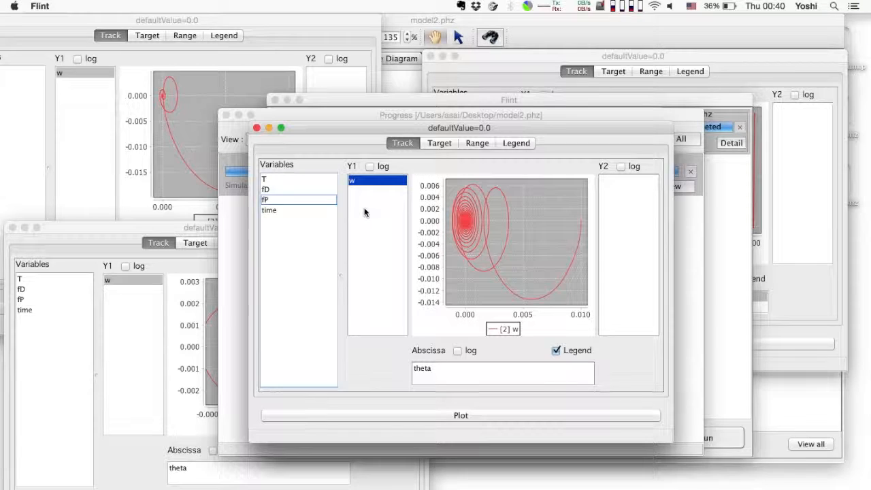
pyautogui.moveTo(385, 124); pyautogui.dragTo(529, 237)
# Bring the four plot windows to the front one after another to compare the simulation results
pyautogui.click(807, 179)
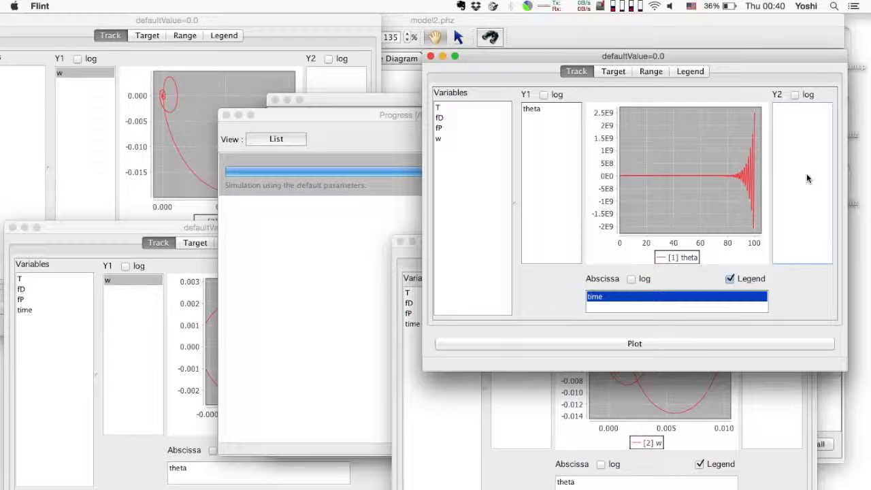
pyautogui.click(165, 200)
pyautogui.click(99, 379)
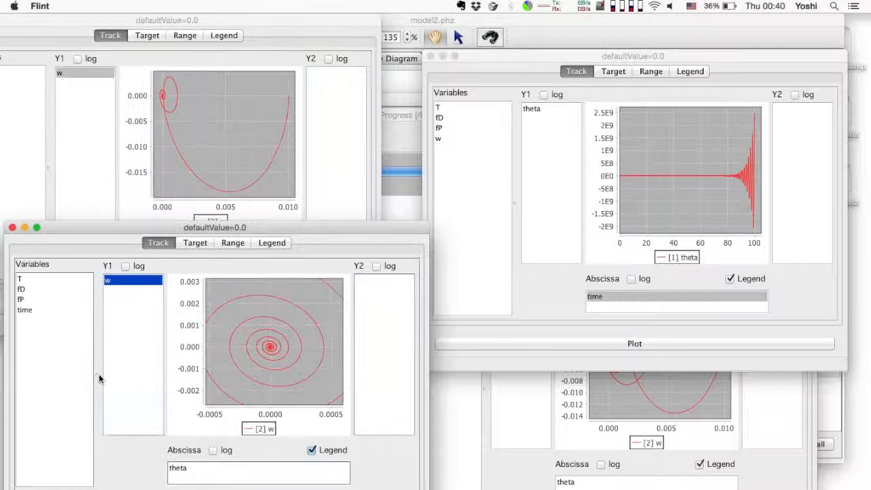
pyautogui.click(460, 442)
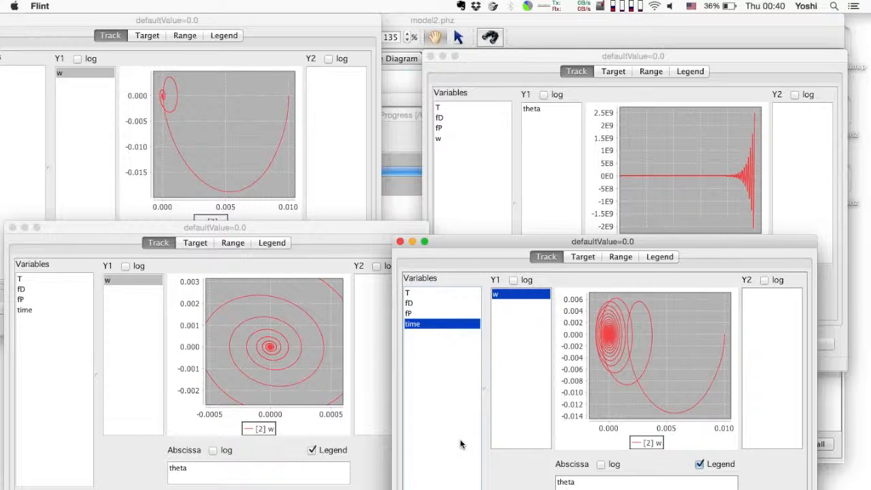